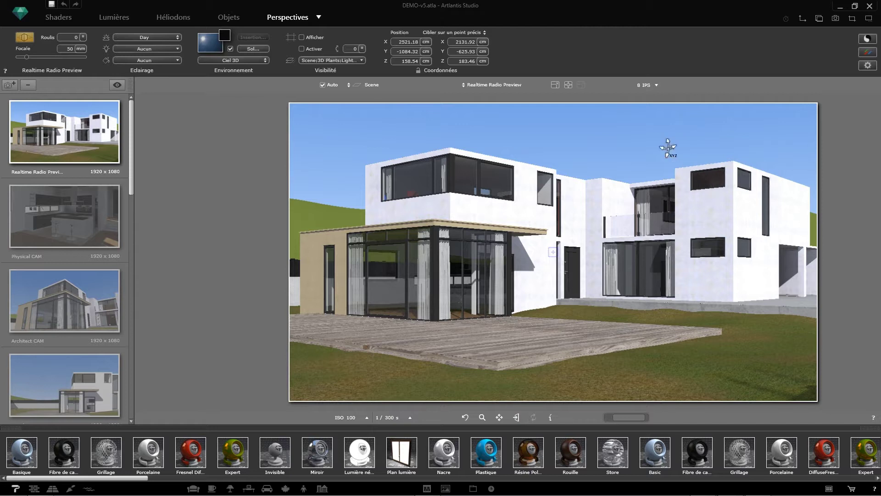
# Try fitting the preview's size and position to the workspace window
pyautogui.click(554, 86)
pyautogui.click(554, 86)
pyautogui.click(554, 86)
pyautogui.click(554, 86)
pyautogui.click(579, 84)
pyautogui.click(581, 85)
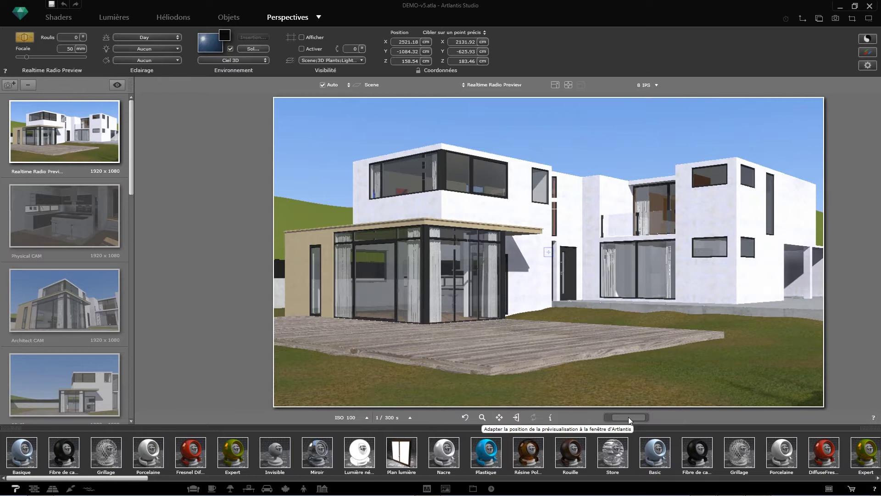
# Try out different preview sizes by shrinking and enlarging the preview frame
pyautogui.scroll(-5, 629, 418)
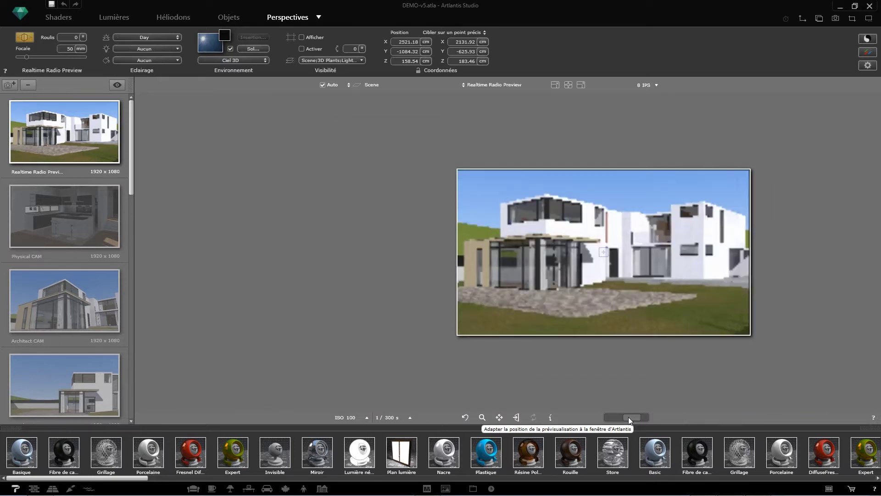
pyautogui.scroll(3, 628, 418)
pyautogui.scroll(2, 628, 416)
pyautogui.scroll(-4, 629, 417)
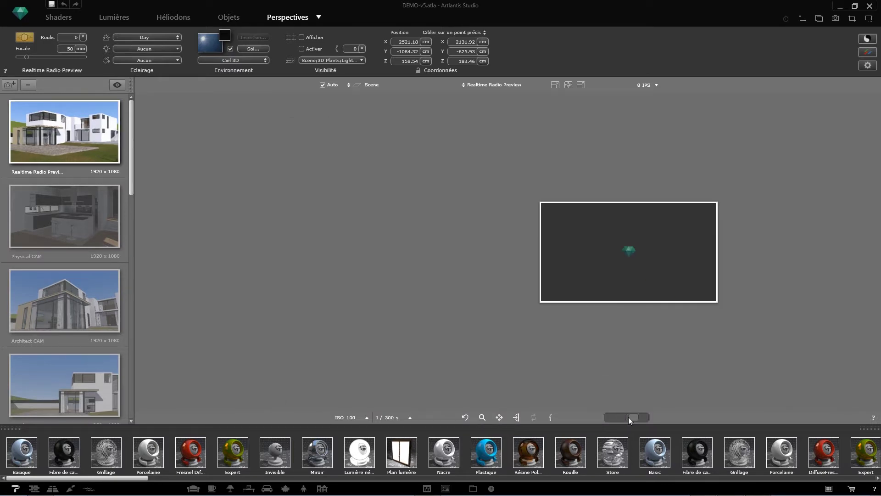
pyautogui.scroll(4, 629, 417)
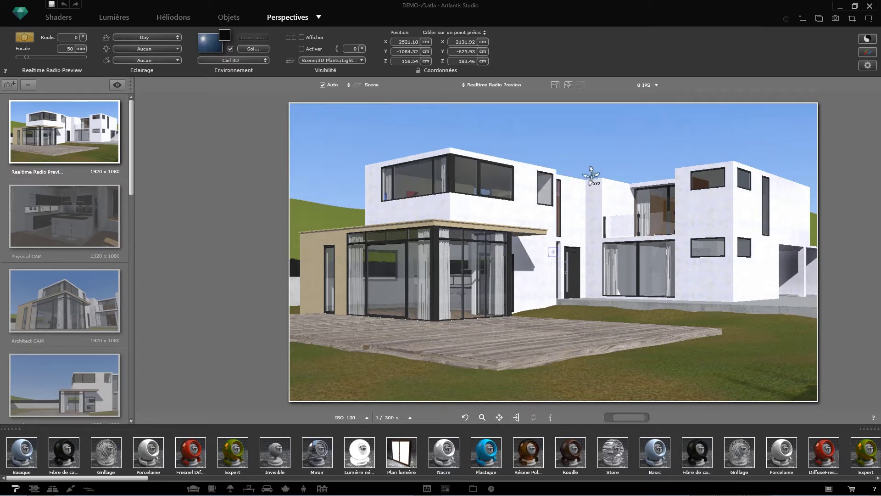
# Set the preview's navigation speed to 18 IPS and orbit the camera around the house
pyautogui.moveTo(513, 252); pyautogui.dragTo(534, 254)
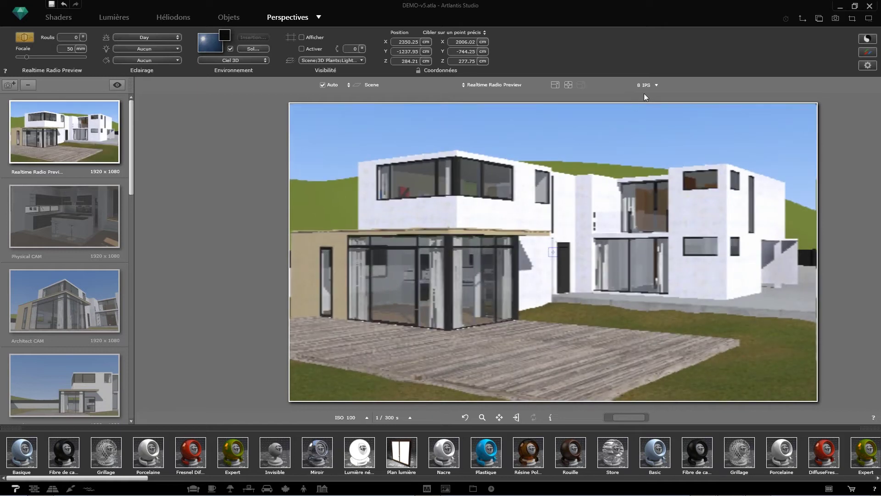
pyautogui.click(656, 86)
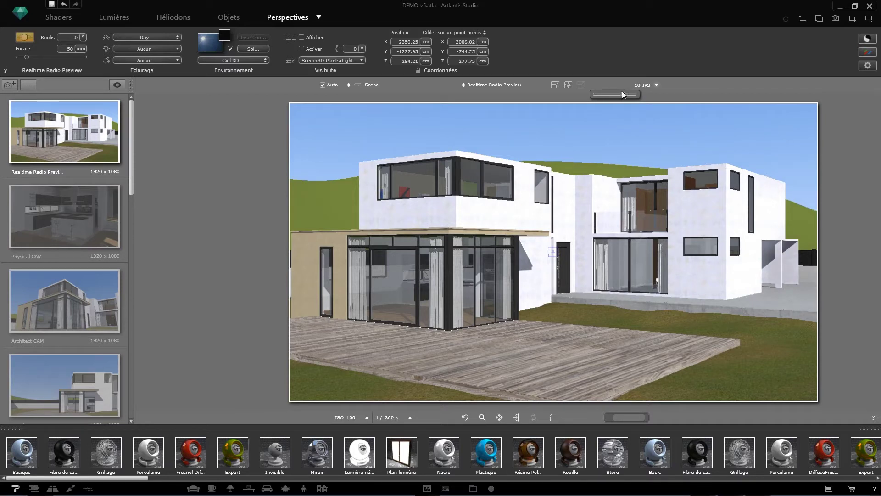
pyautogui.moveTo(451, 253)
pyautogui.mouseDown()
pyautogui.moveTo(531, 257)
pyautogui.moveTo(569, 283)
pyautogui.moveTo(493, 294)
pyautogui.moveTo(449, 262)
pyautogui.moveTo(476, 243)
pyautogui.moveTo(501, 249)
pyautogui.moveTo(450, 251)
pyautogui.mouseUp()
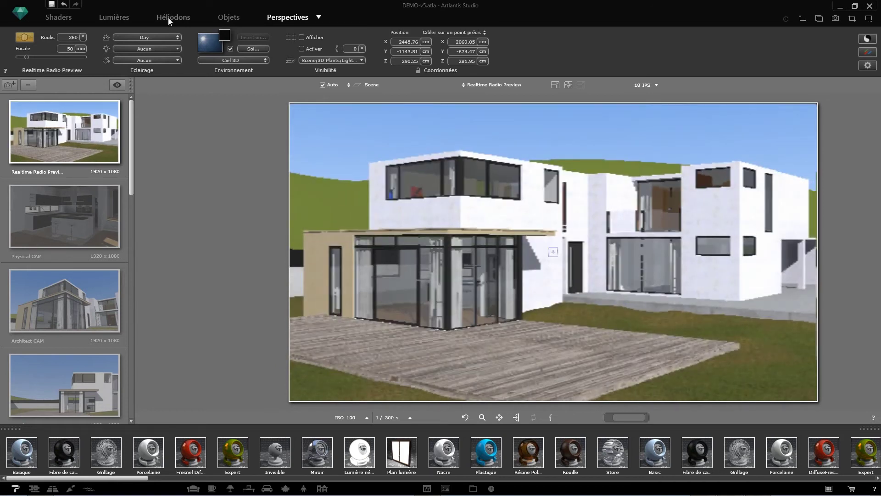
# Set the time of the Realtime Radio Preview heliodon to 14:18 and return to the perspective settings
pyautogui.click(173, 18)
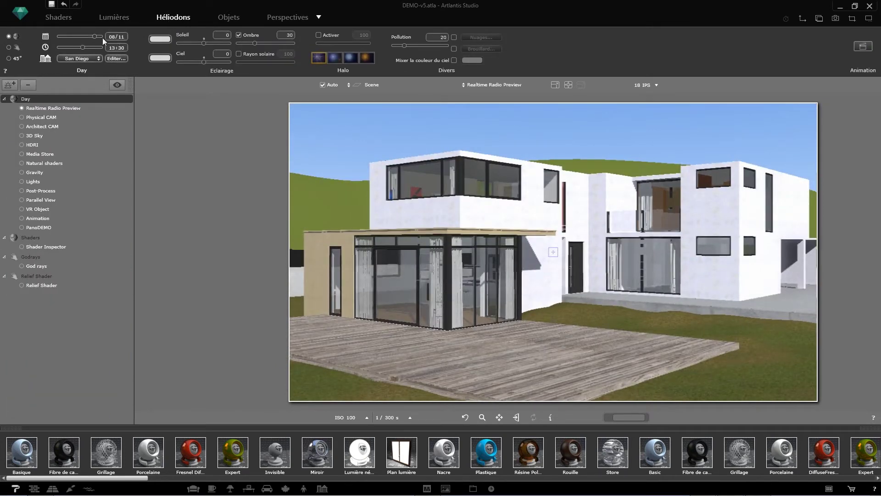
pyautogui.moveTo(83, 48); pyautogui.dragTo(84, 47)
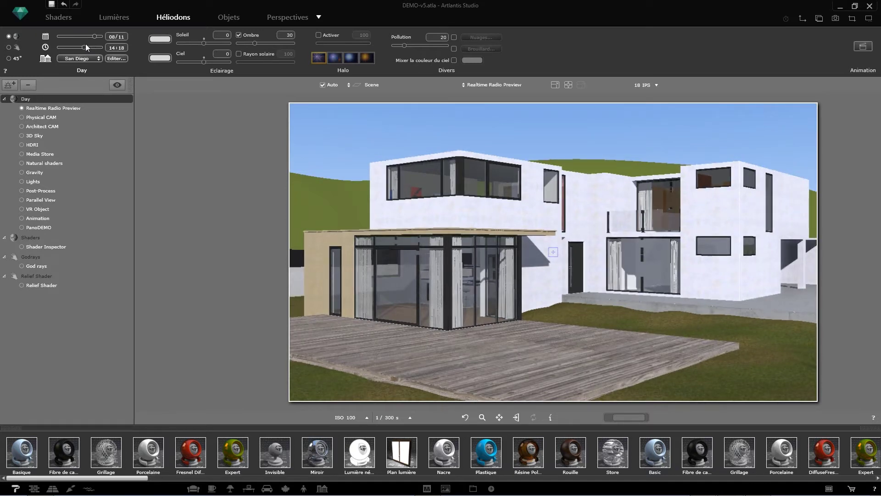
pyautogui.click(289, 19)
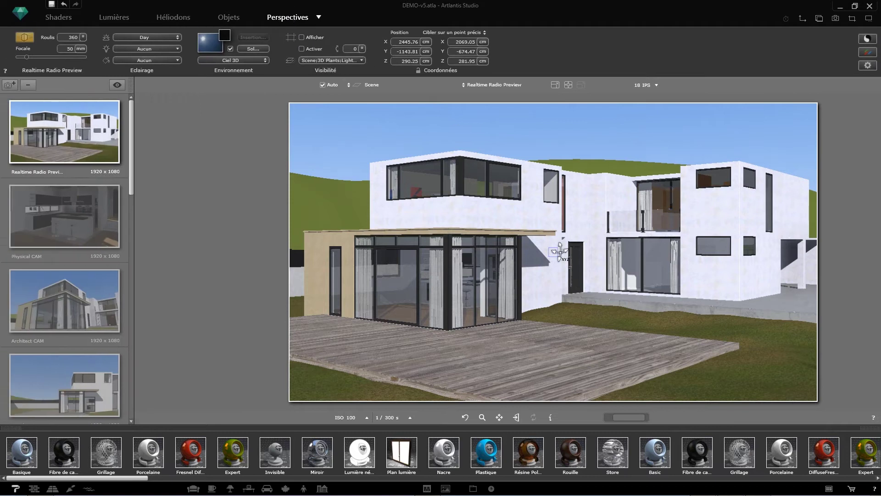
pyautogui.click(227, 18)
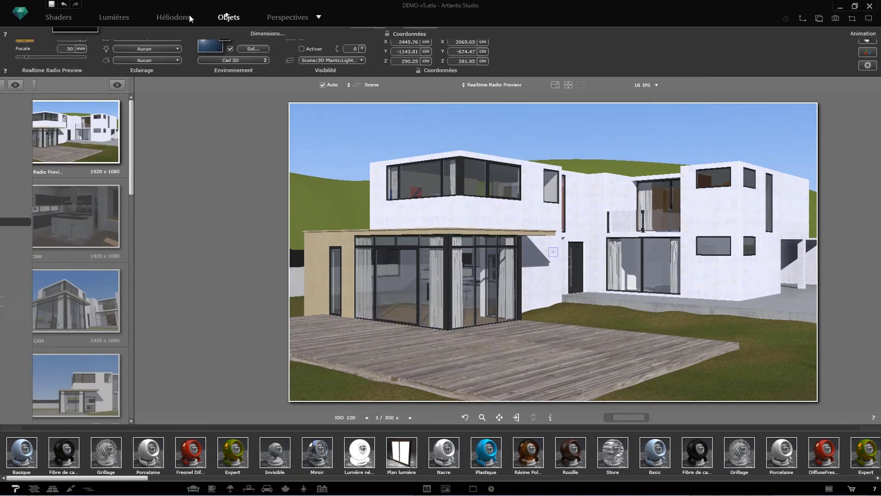
pyautogui.click(114, 17)
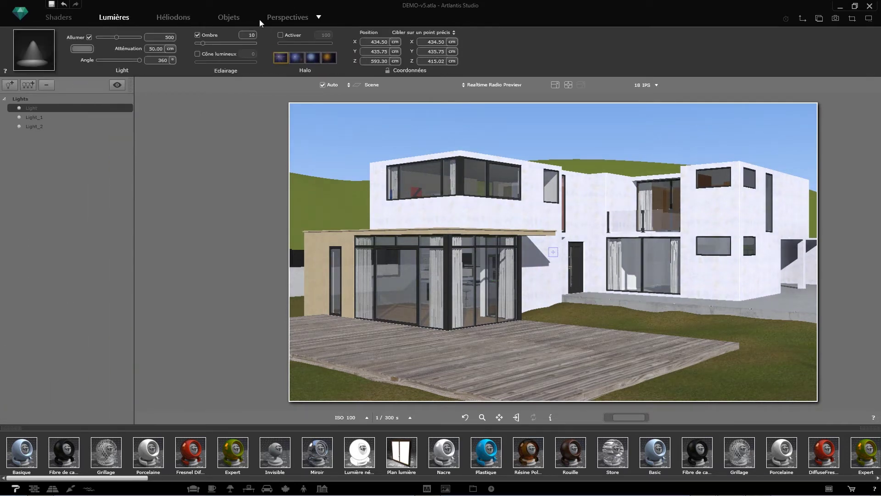
pyautogui.hotkey('ctrl', '1')
# Reposition the perspective camera and zoom in on the house's ground-floor sliding glass doors and concrete terrace
pyautogui.click(293, 19)
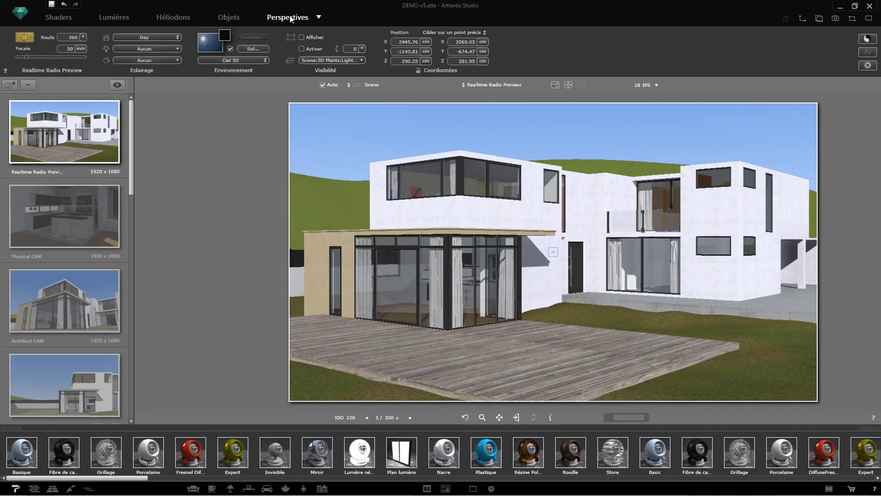
pyautogui.moveTo(516, 260); pyautogui.dragTo(552, 261)
pyautogui.scroll(3, 497, 289)
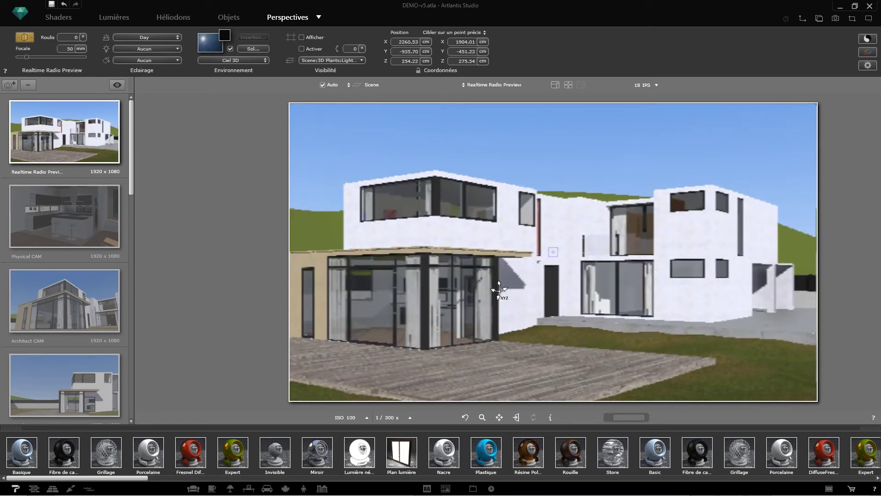
pyautogui.scroll(-3, 498, 291)
pyautogui.moveTo(498, 291); pyautogui.dragTo(486, 351, button='middle')
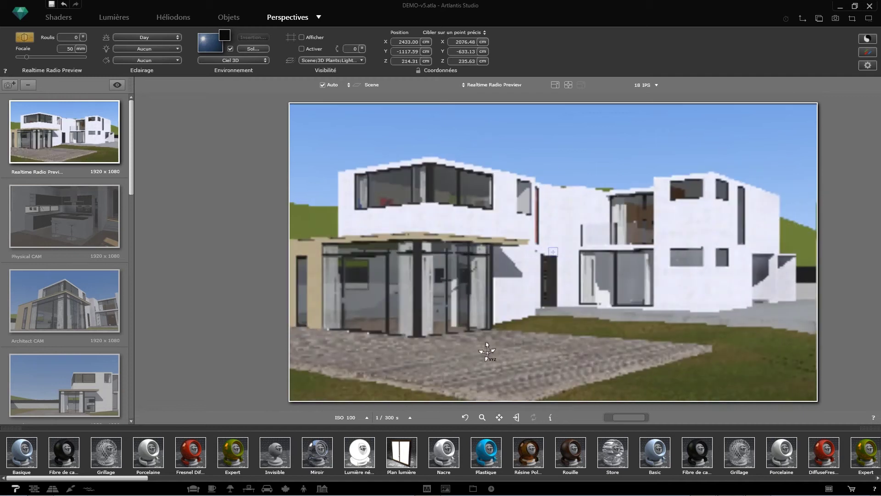
pyautogui.click(482, 417)
pyautogui.moveTo(566, 237); pyautogui.dragTo(740, 334)
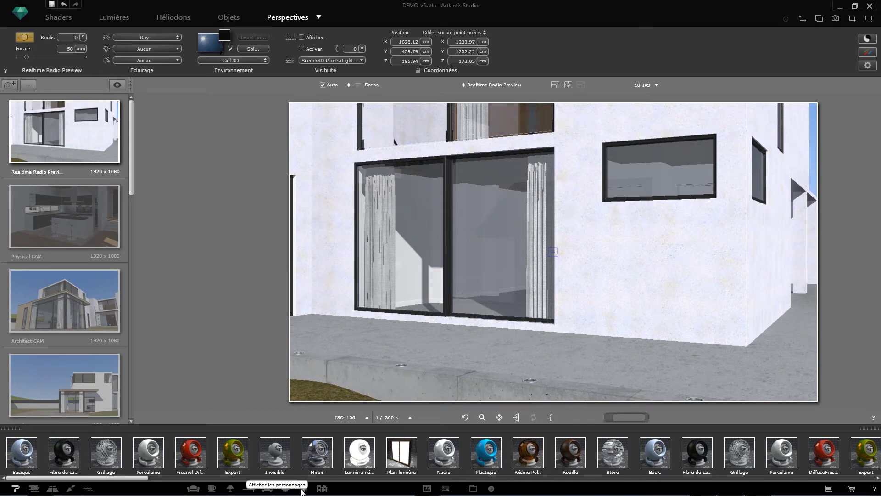
# Add the animated Homme-C0016 character from the people catalog and place it on the terrace in front of the sliding glass doors
pyautogui.click(303, 489)
pyautogui.moveTo(461, 453); pyautogui.dragTo(605, 354)
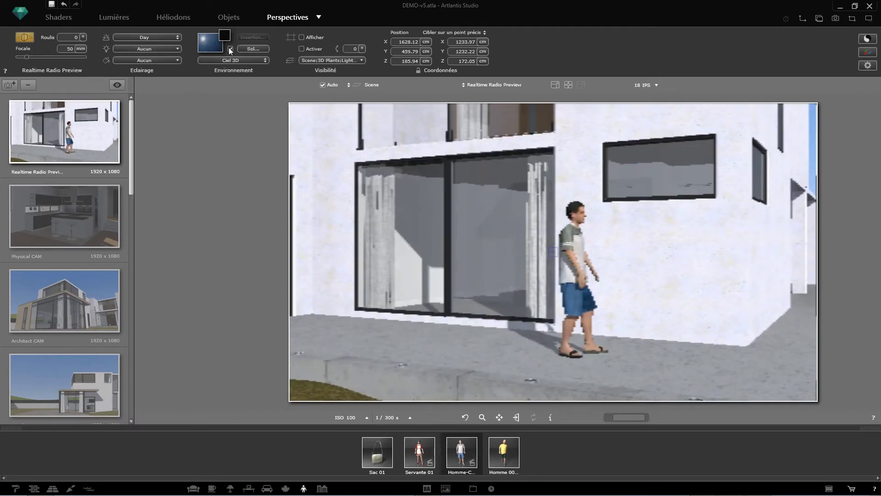
pyautogui.click(228, 17)
pyautogui.moveTo(579, 306); pyautogui.dragTo(460, 345)
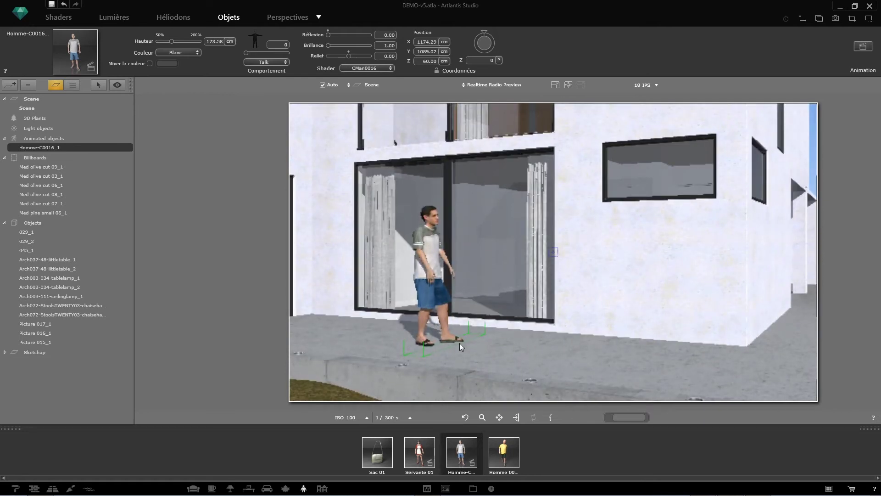
pyautogui.moveTo(455, 341)
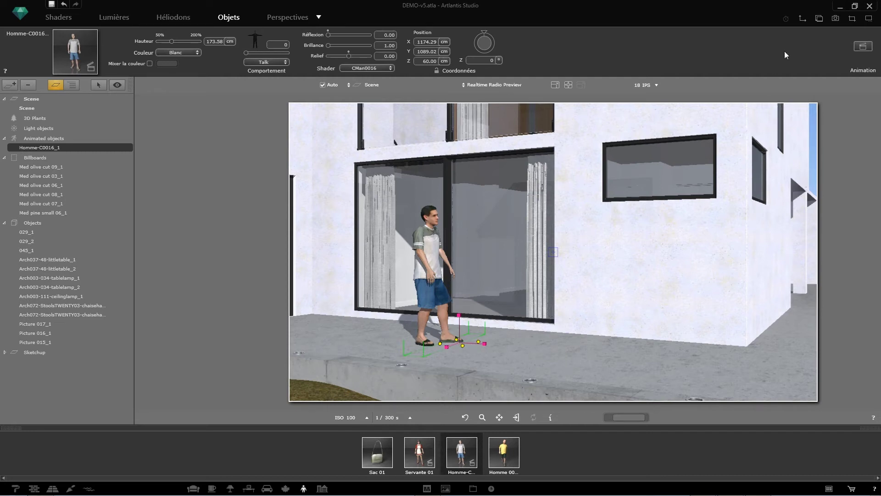
# Open the 2D view, arrange and resize its window beside the preview, and zoom in on the character in plan
pyautogui.click(801, 20)
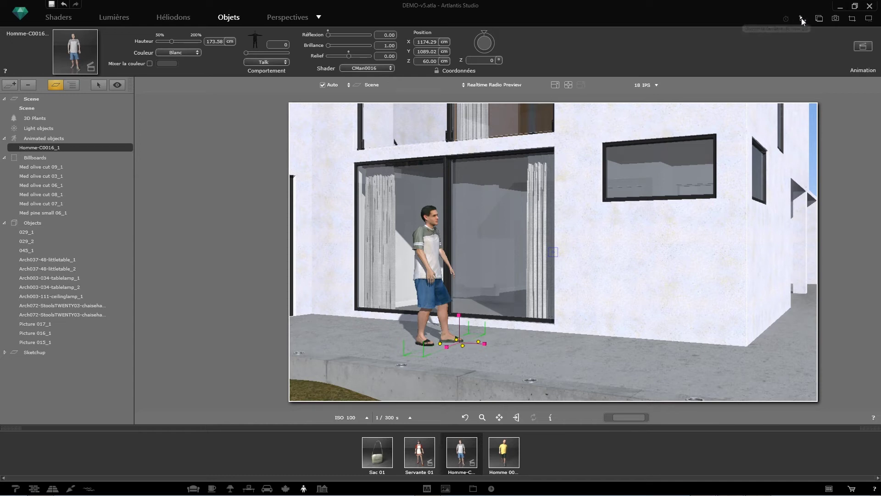
pyautogui.moveTo(128, 205); pyautogui.dragTo(169, 200)
pyautogui.moveTo(334, 435); pyautogui.dragTo(277, 427)
pyautogui.moveTo(164, 202); pyautogui.dragTo(163, 174)
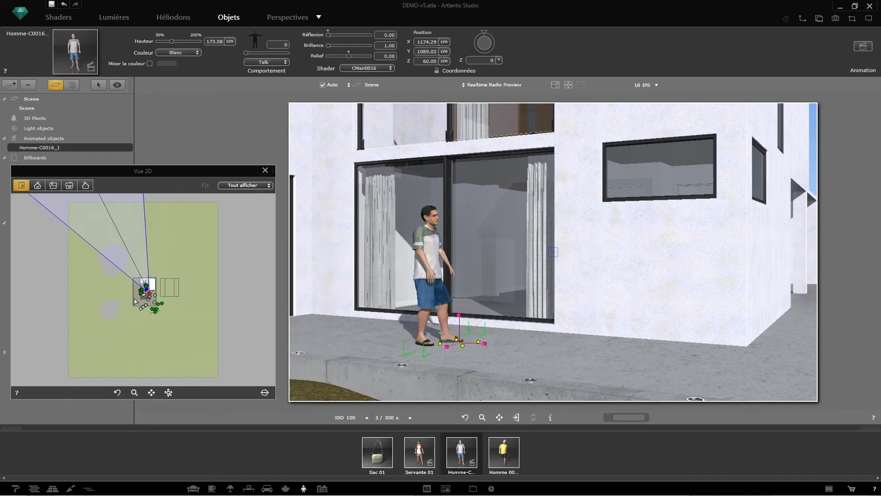
pyautogui.scroll(6, 135, 304)
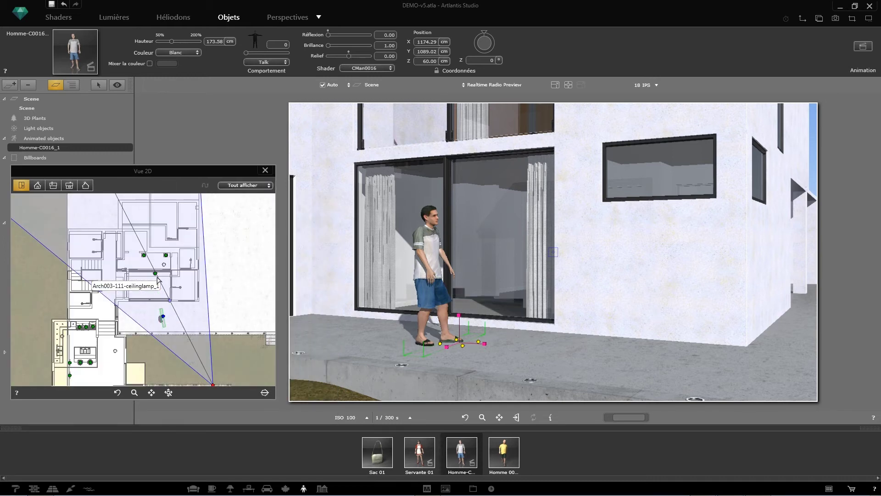
pyautogui.scroll(3, 157, 294)
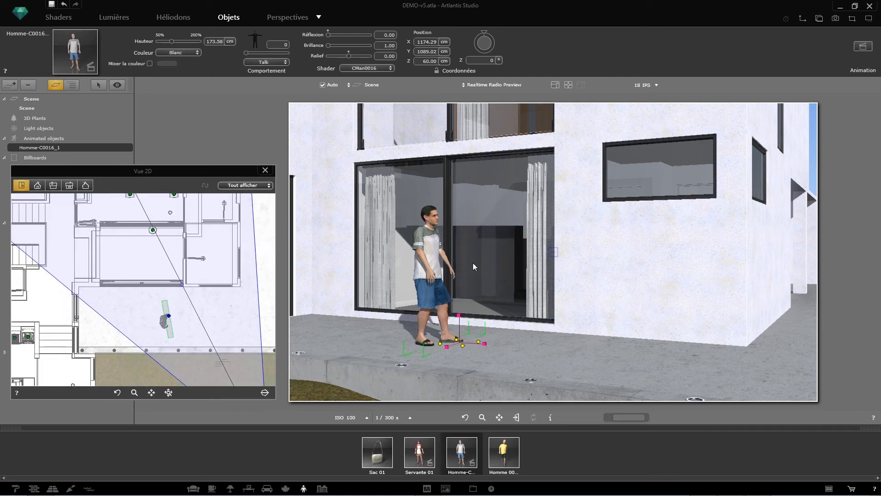
# Cut the 2D view according to the camera and move the man inside behind the sliding doors, to about X 1050.19, Y 1409.13 cm
pyautogui.moveTo(423, 326)
pyautogui.moveTo(457, 287); pyautogui.dragTo(411, 344)
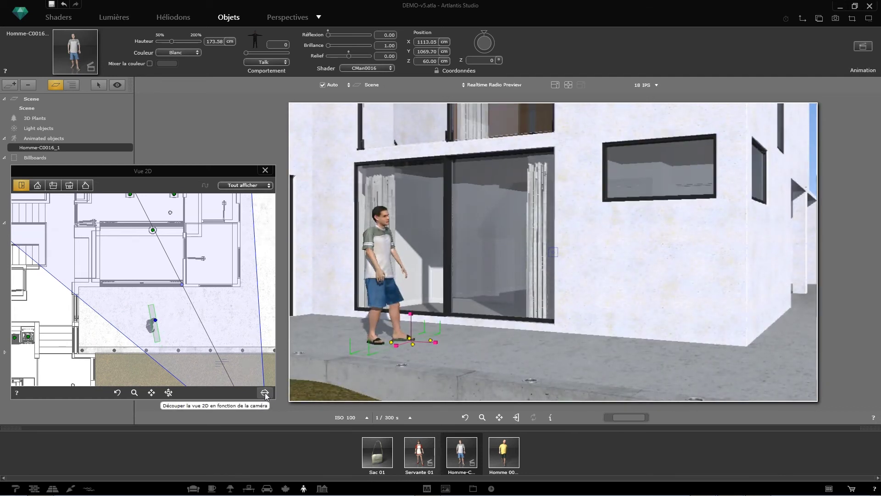
pyautogui.click(265, 393)
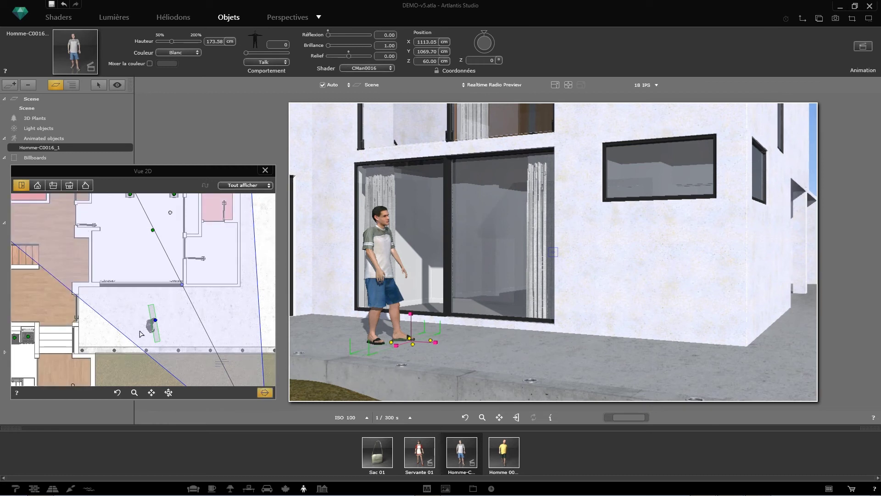
pyautogui.moveTo(155, 321); pyautogui.dragTo(142, 248)
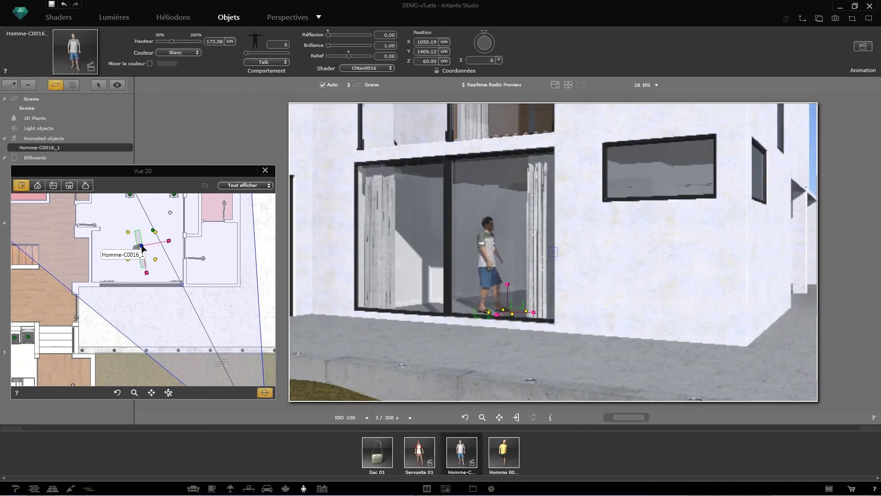
# Move the camera's viewpoint slightly on the wooden deck in the 2D plan
pyautogui.scroll(-3, 161, 228)
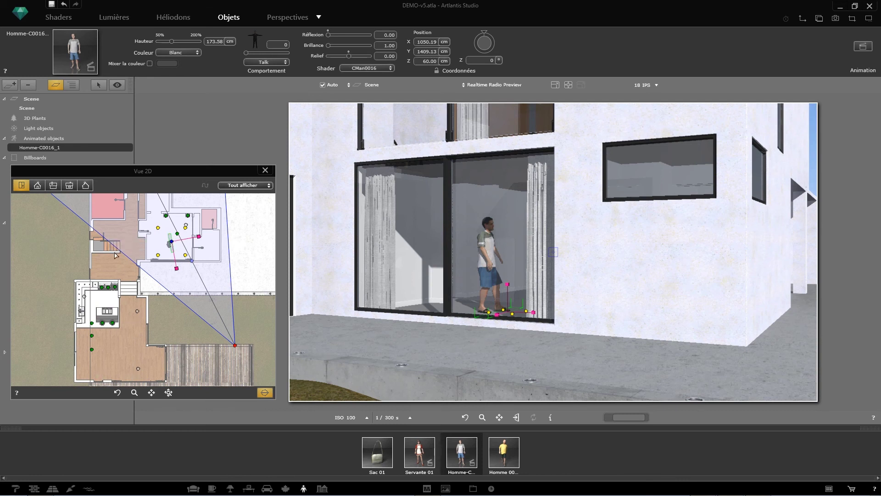
pyautogui.moveTo(131, 319); pyautogui.dragTo(158, 304, button='middle')
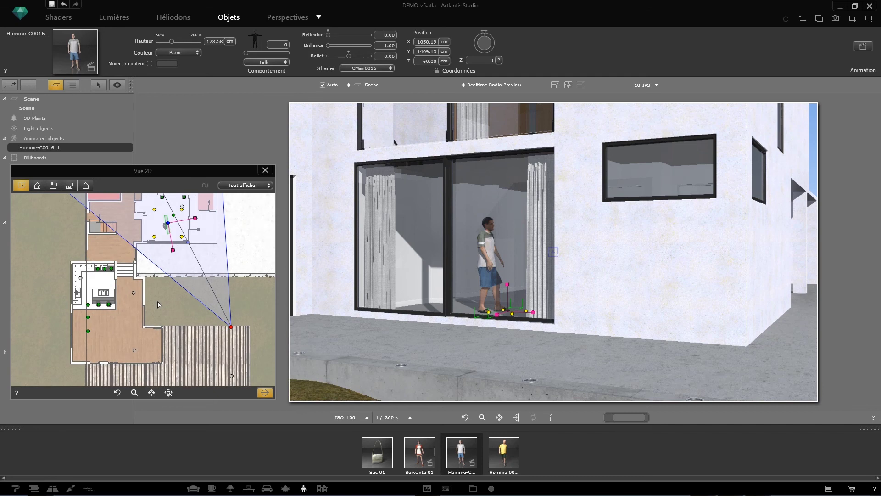
pyautogui.moveTo(166, 248); pyautogui.dragTo(163, 265, button='middle')
pyautogui.moveTo(228, 345)
pyautogui.mouseDown()
pyautogui.moveTo(212, 345)
pyautogui.moveTo(226, 346)
pyautogui.mouseUp()
pyautogui.moveTo(132, 339); pyautogui.dragTo(148, 322, button='middle')
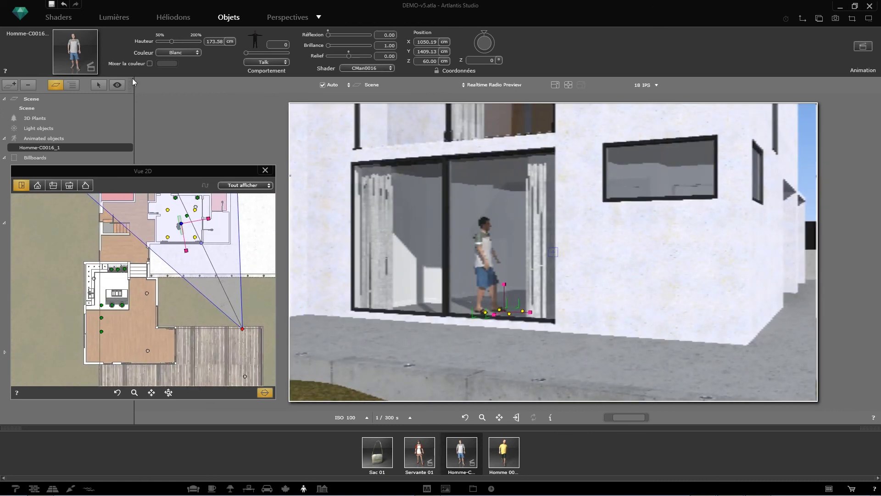
# Switch to shader editing and select the wooden floor's Chêne 002 material in the 2D plan
pyautogui.click(59, 18)
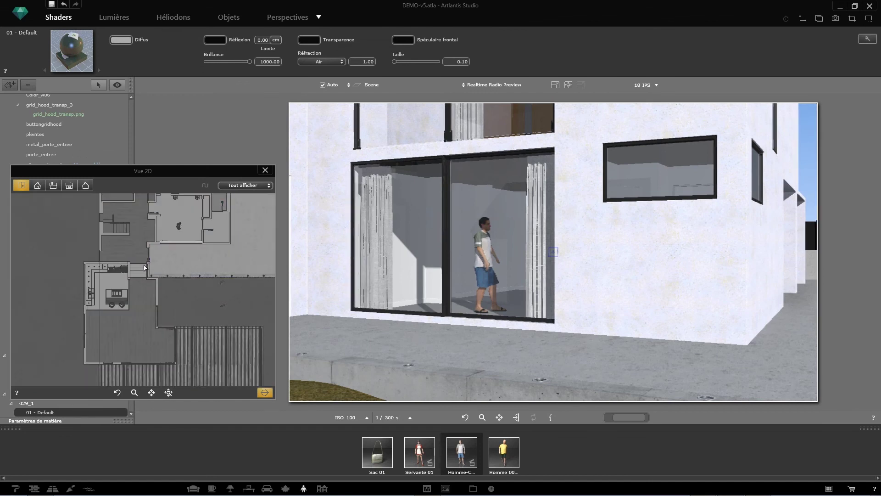
pyautogui.click(127, 342)
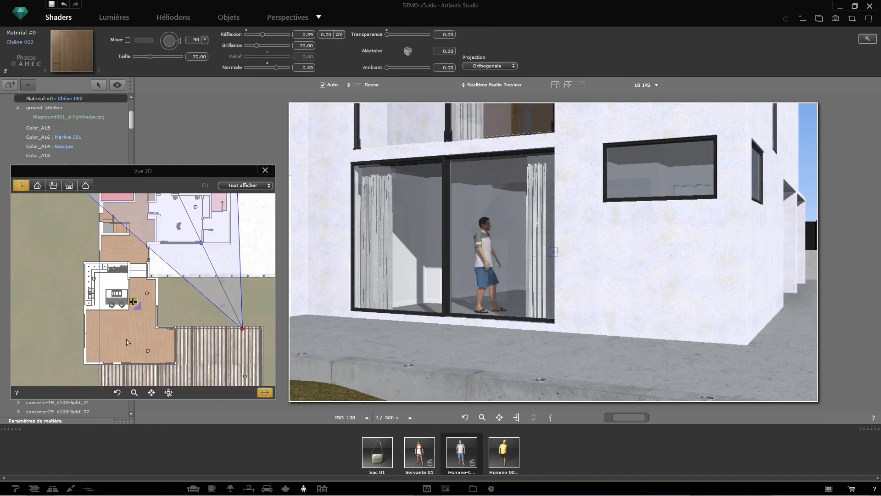